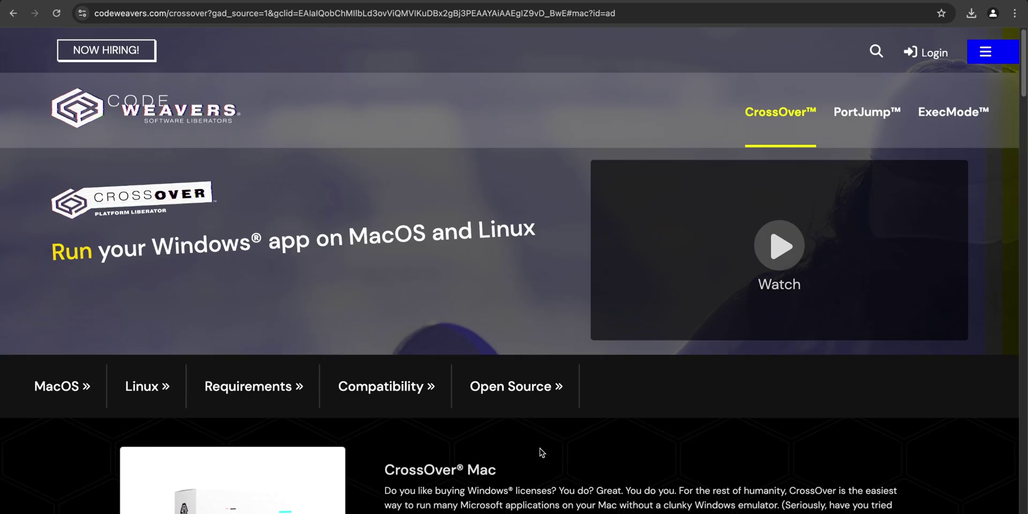
Scroll down the CrossOver page toward the CrossOver Mac section.
scroll(538, 450, down, 5)
scroll(538, 442, down, 3)
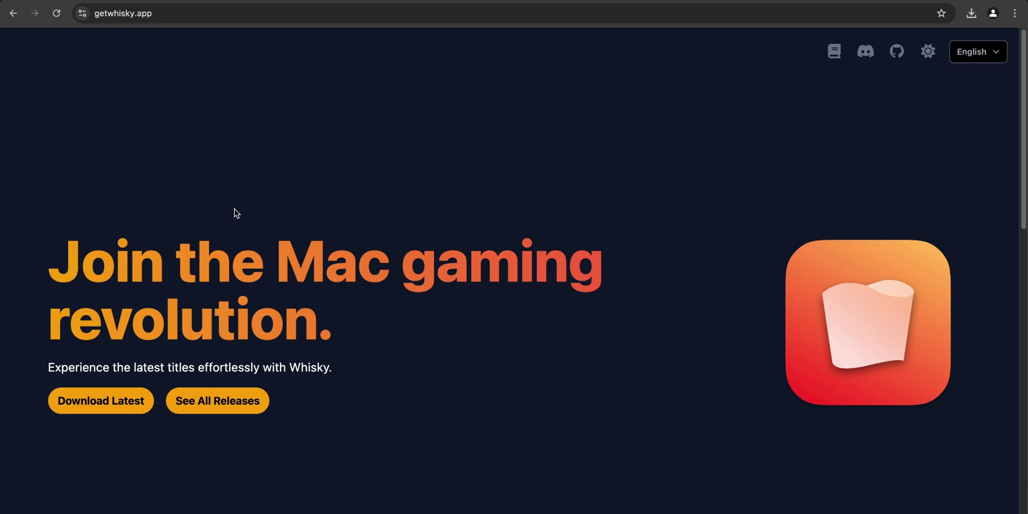
Download the latest Whisky.zip from getwhisky.app and reveal it in the Downloads folder.
click(105, 409)
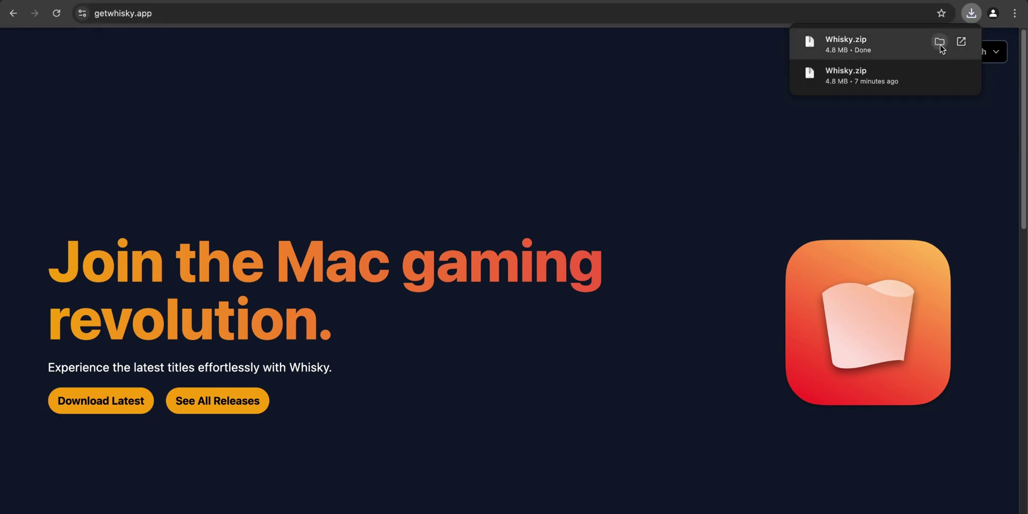
click(941, 45)
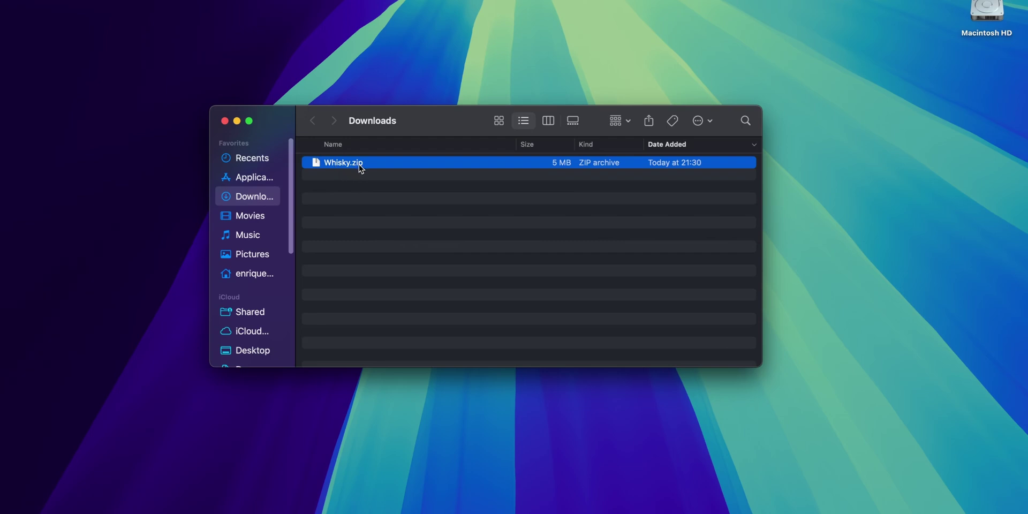
Extract Whisky.zip in Finder and launch the Whisky app, minimising the Downloads window.
double_click(359, 167)
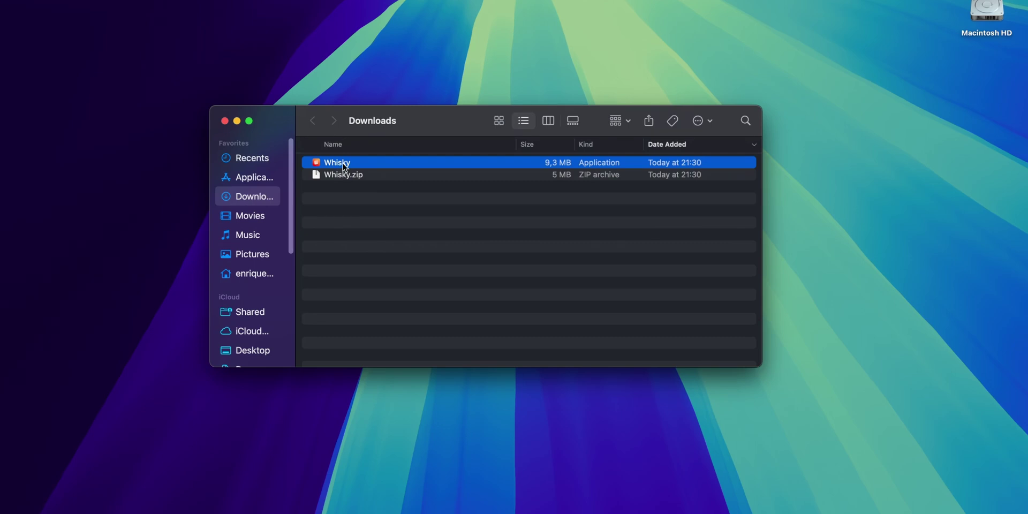
double_click(341, 167)
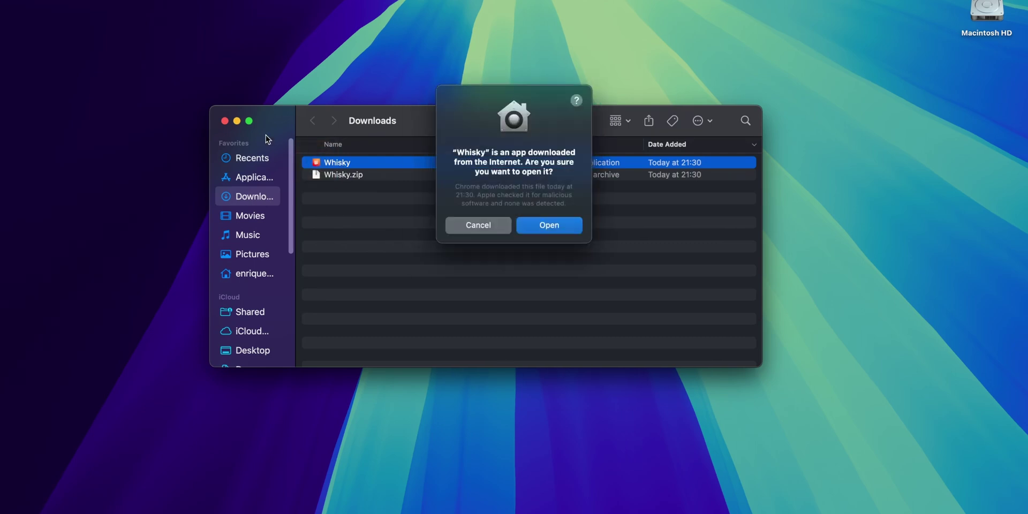
click(237, 121)
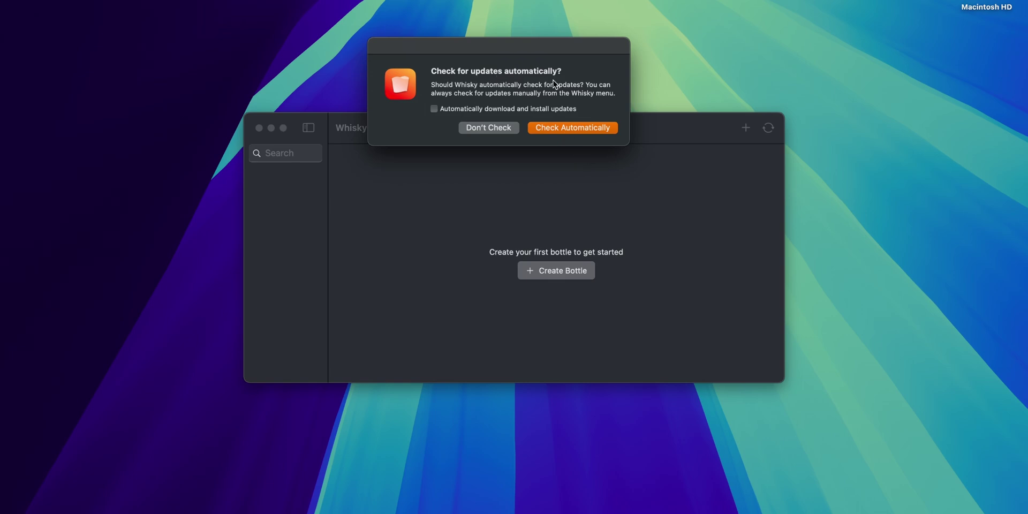
Enable automatic update installs and checks, then create a Windows 11 bottle named ectech.
click(451, 111)
click(557, 128)
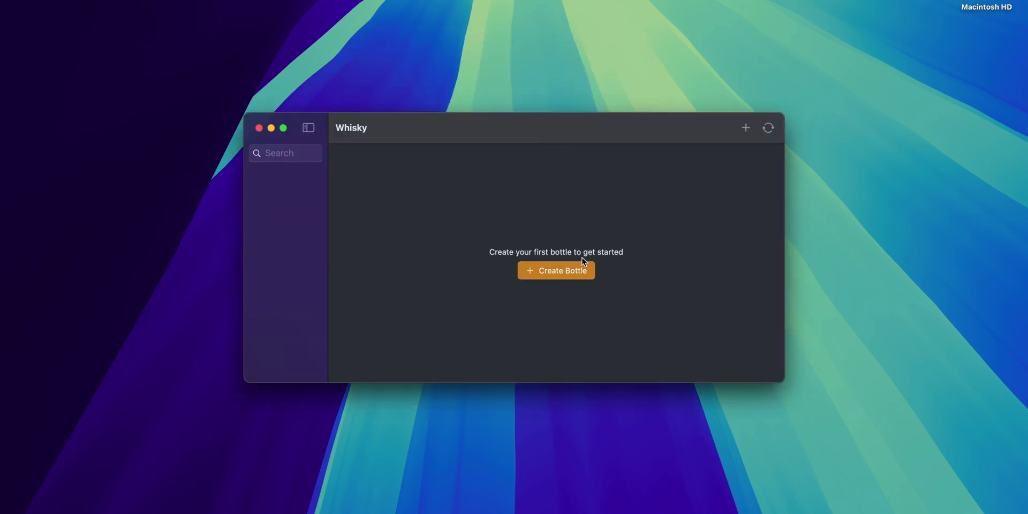
click(554, 277)
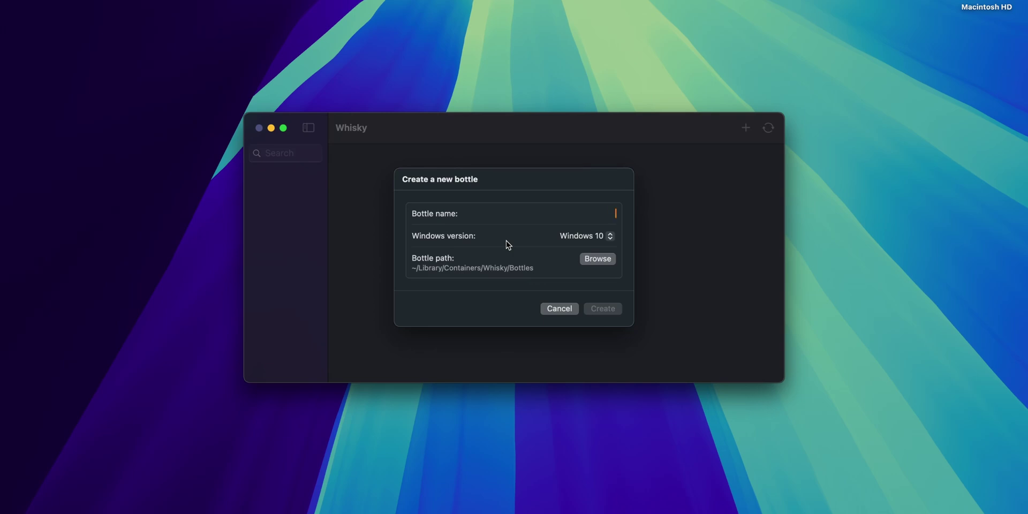
text(ed)
text(te)
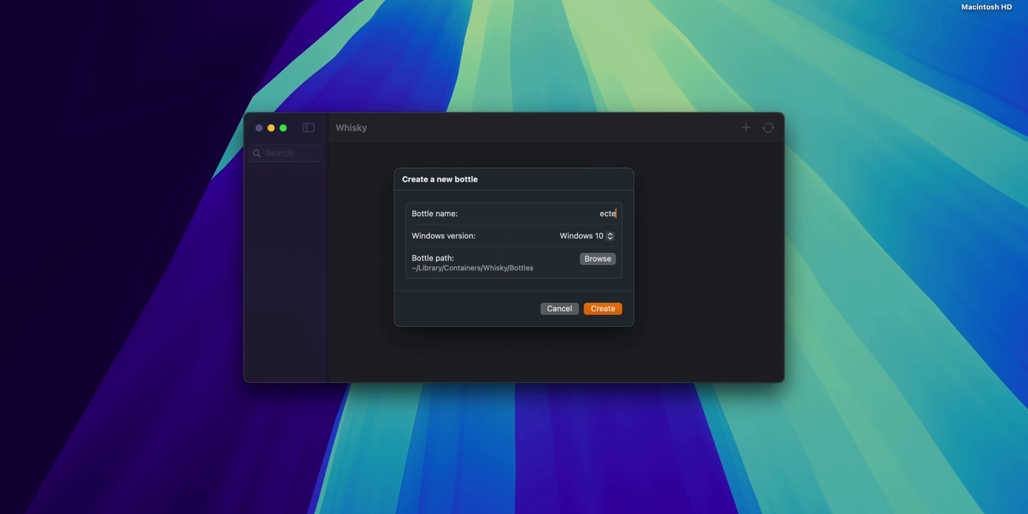
text(ch)
click(609, 237)
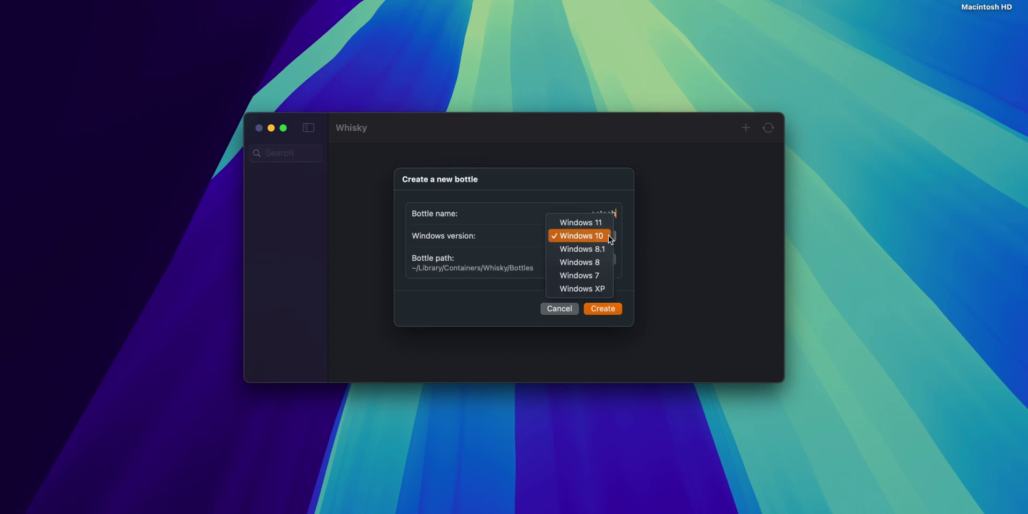
click(583, 223)
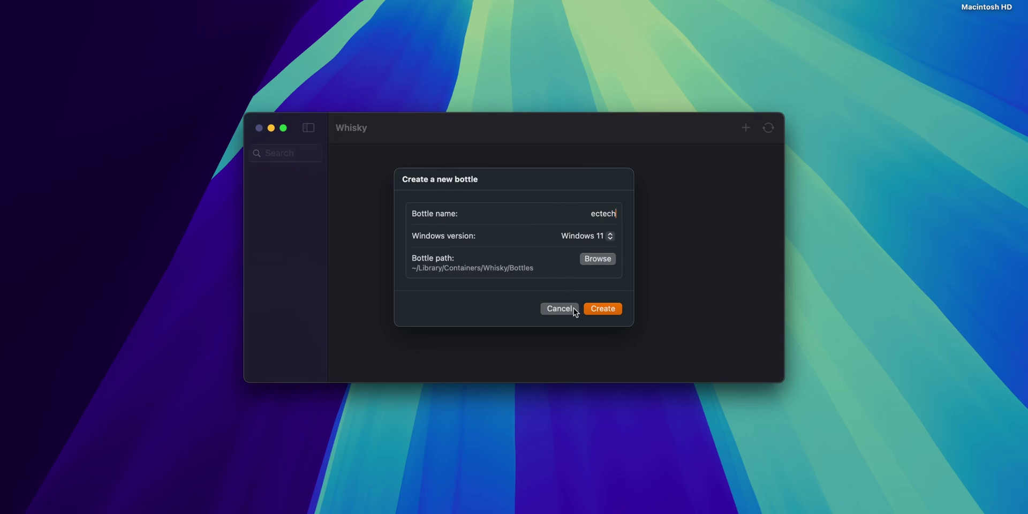
click(600, 310)
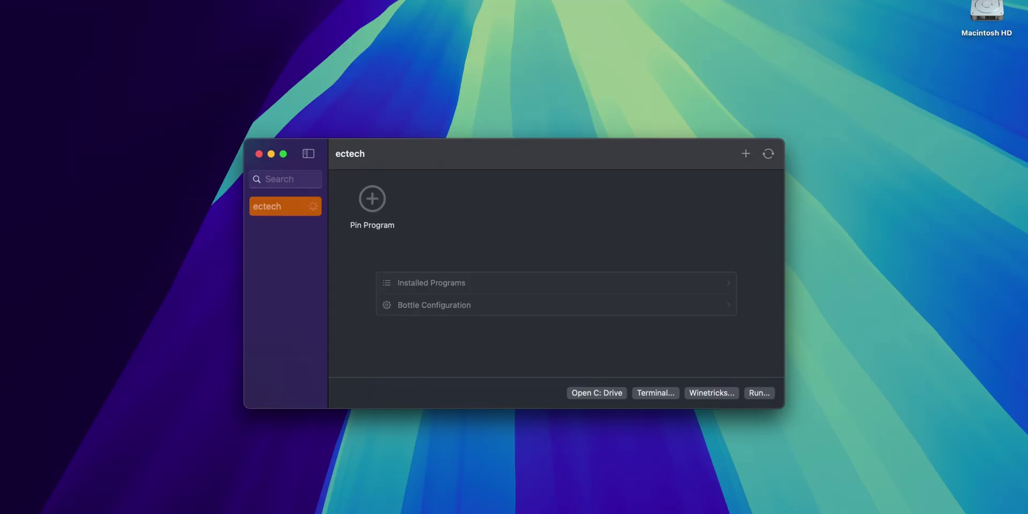
Google 'steam' in a new browser tab and follow the sponsored link to the Steam store.
key(ctrl+Right)
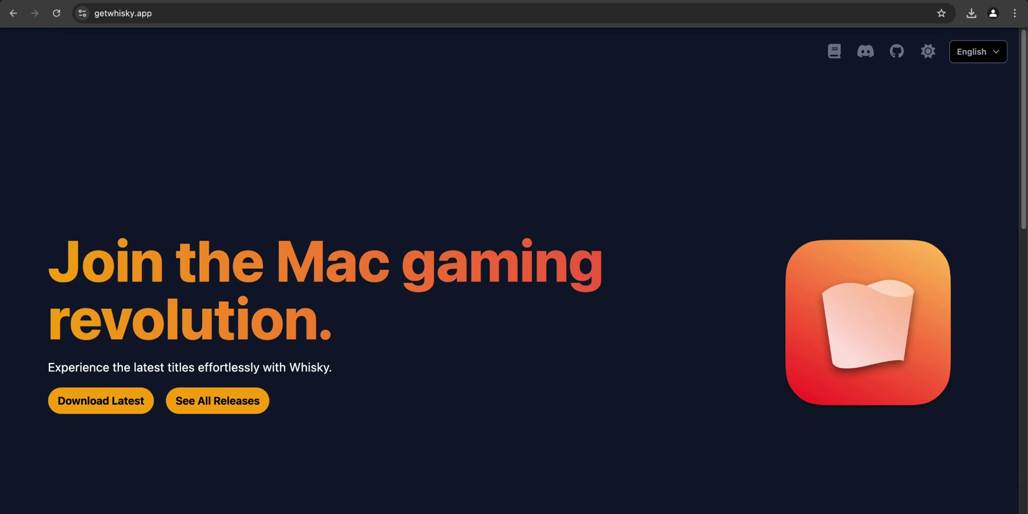
key(super+t)
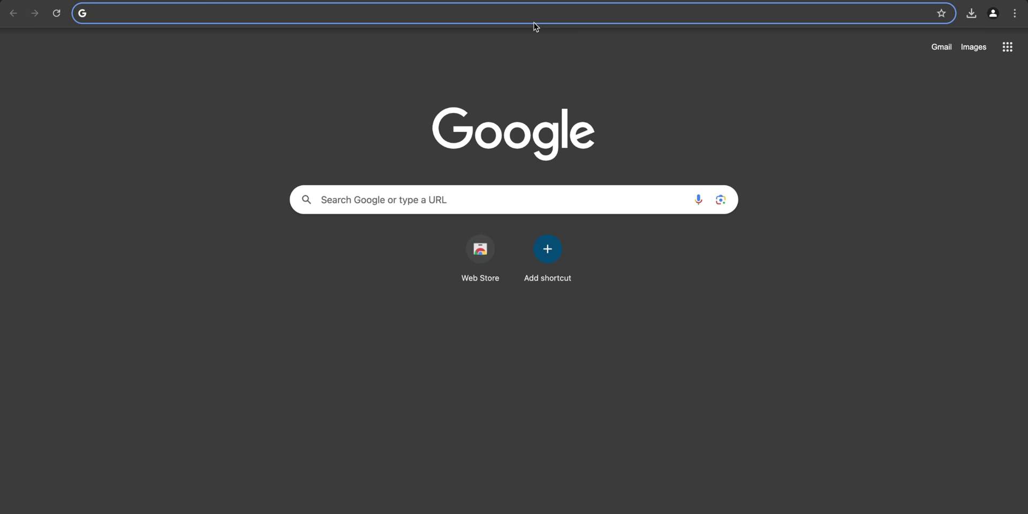
text(steam)
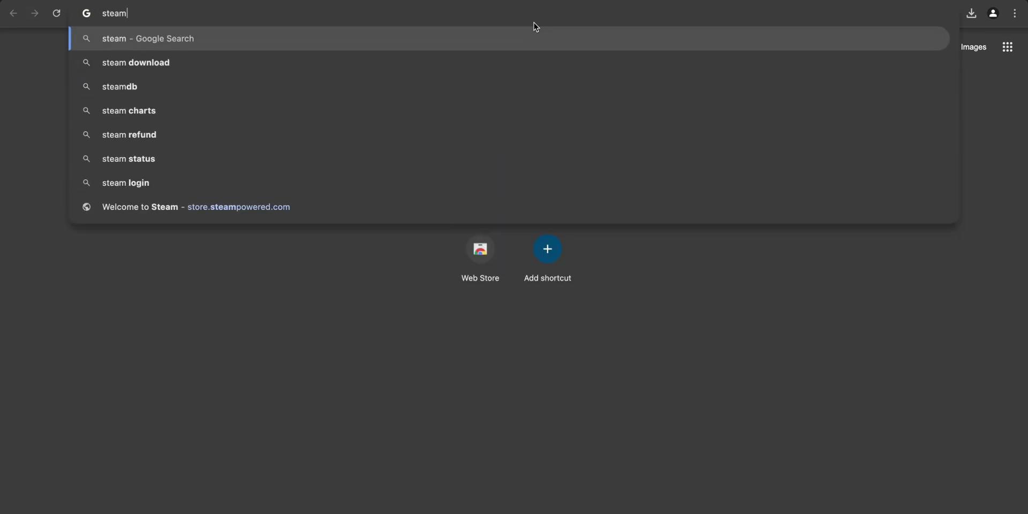
click(519, 45)
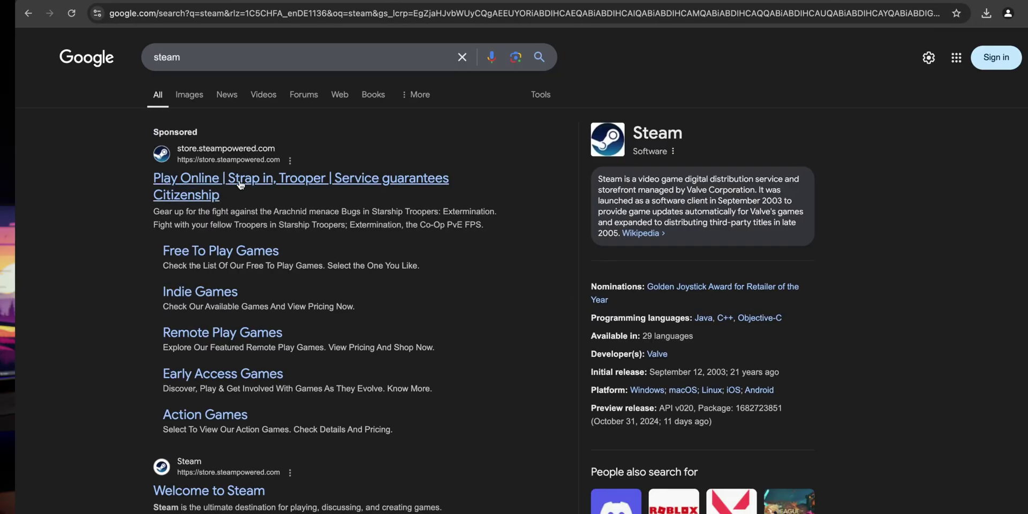
click(349, 183)
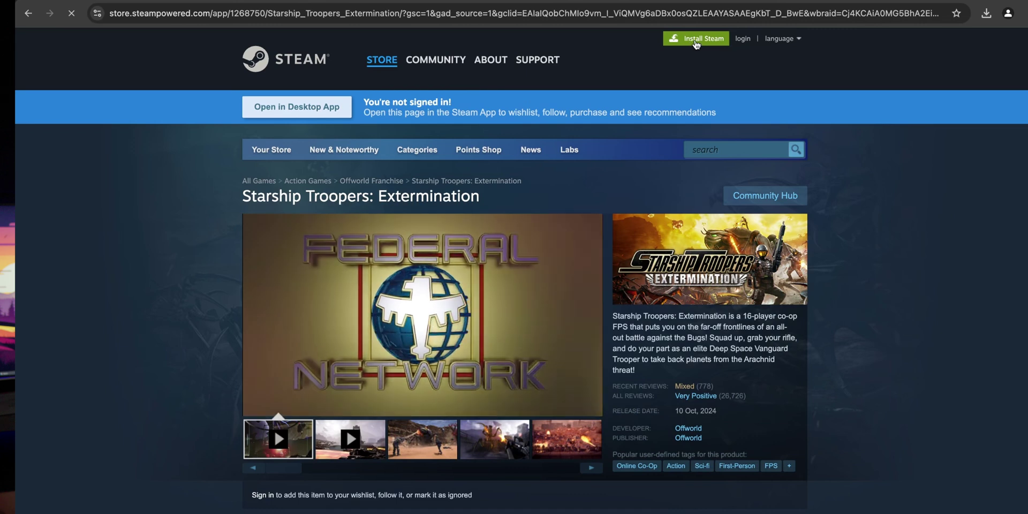
Download the Windows SteamSetup.exe installer from Steam's About page.
click(696, 38)
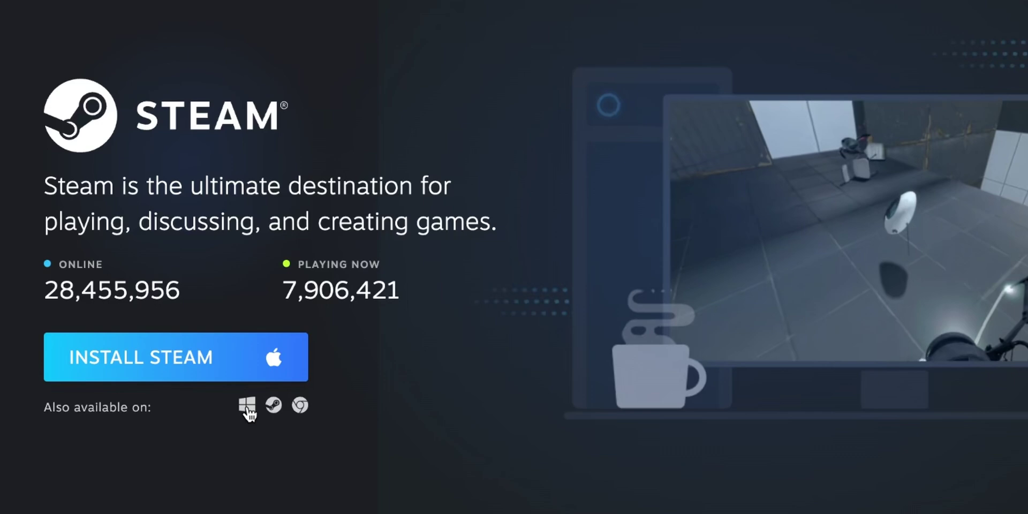
click(247, 406)
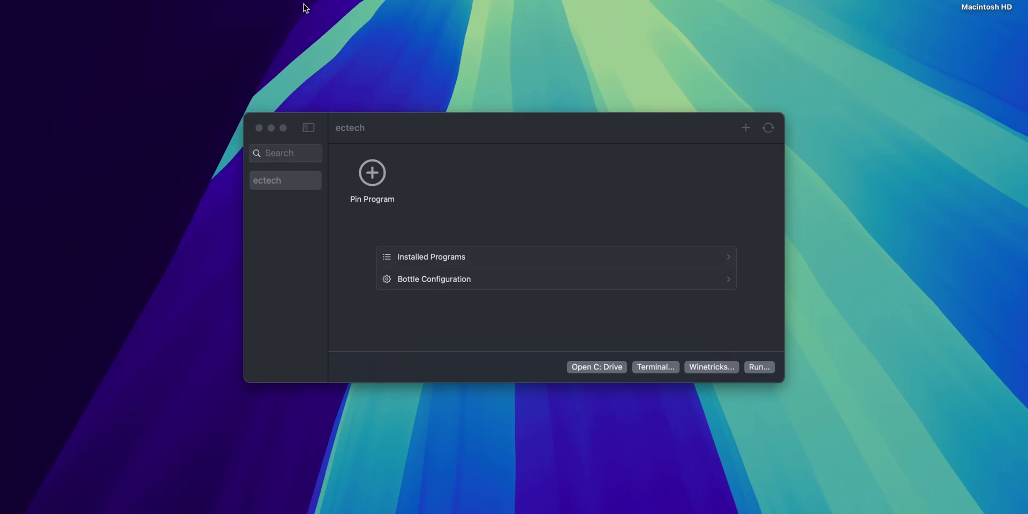
Open the ectech bottle's C drive and copy SteamSetup.exe from Downloads into drive_c.
click(413, 129)
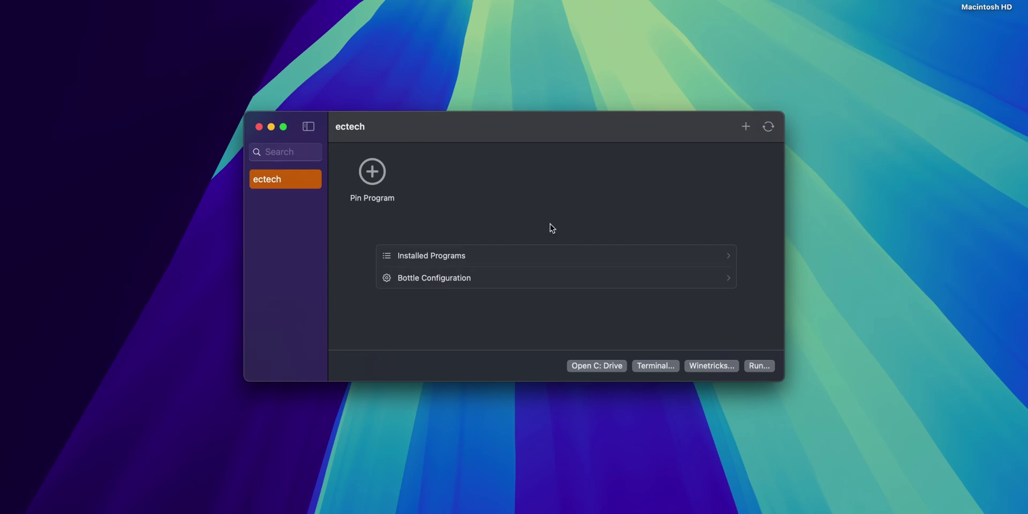
click(599, 365)
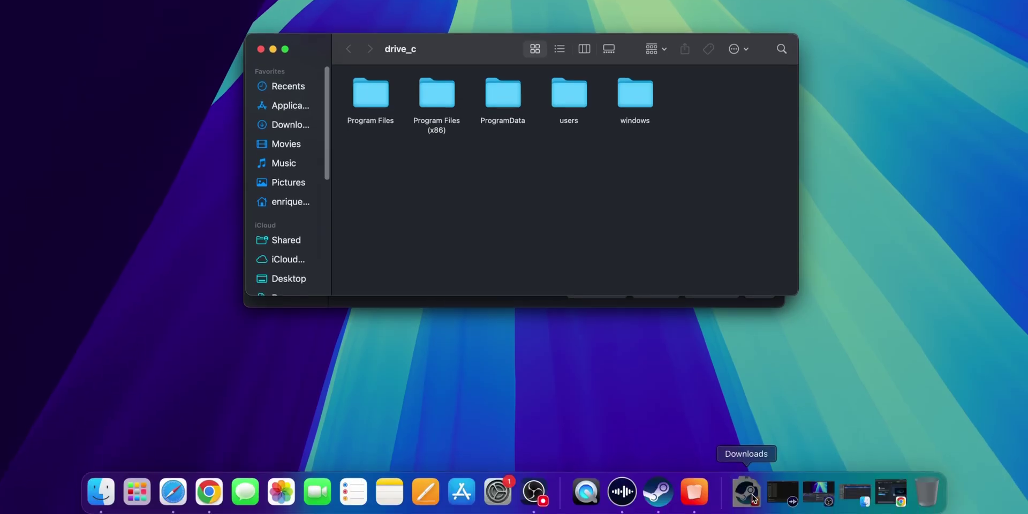
click(747, 491)
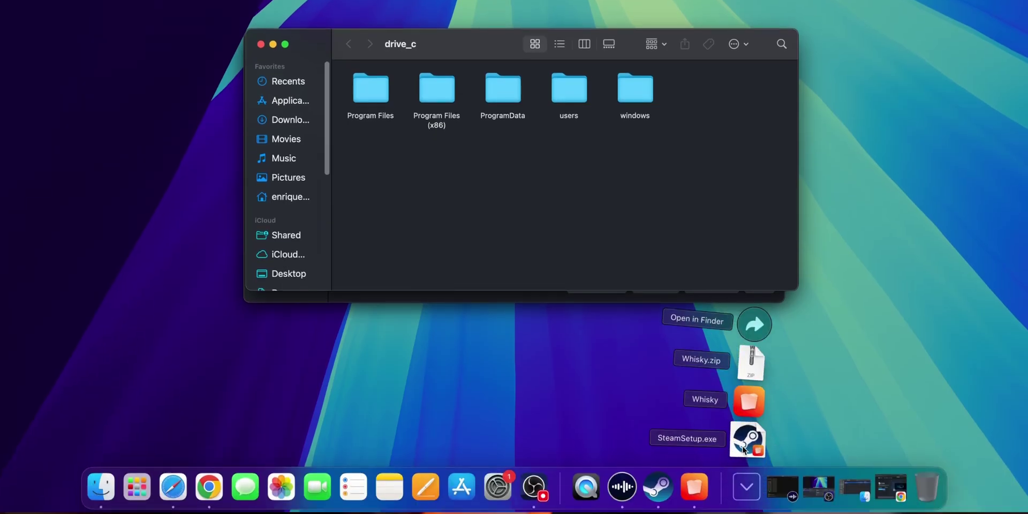
drag(746, 446, 602, 189)
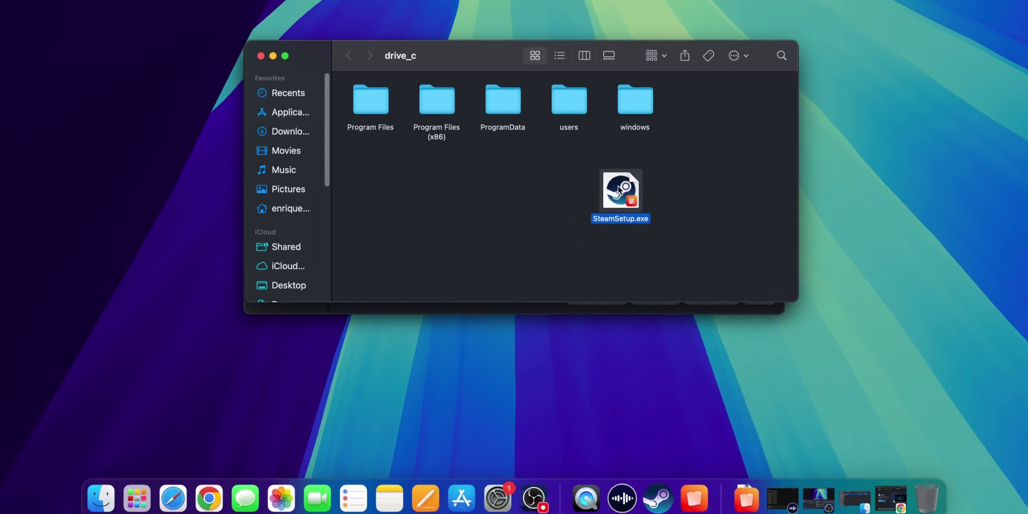
click(509, 218)
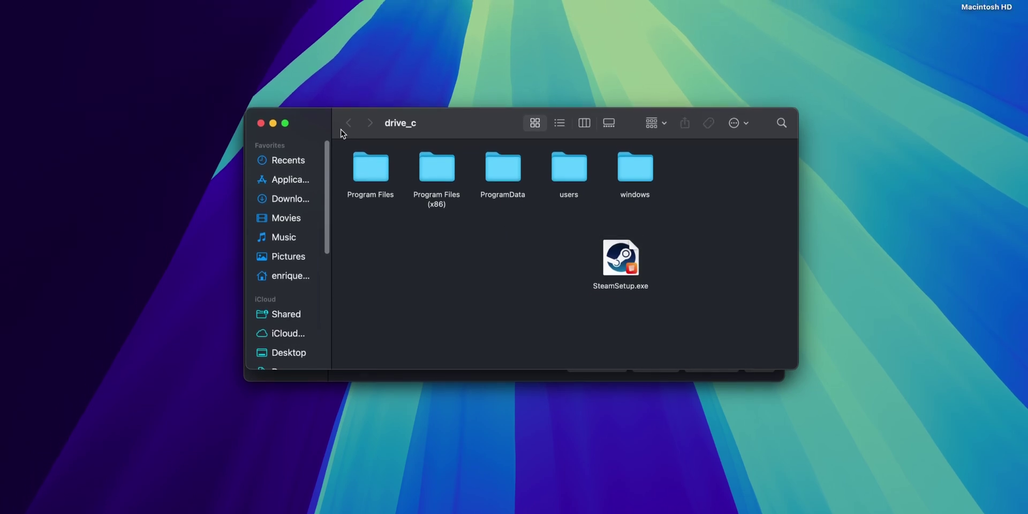
Close the drive_c window and run drive_c's SteamSetup.exe through Whisky's Run... option.
click(261, 123)
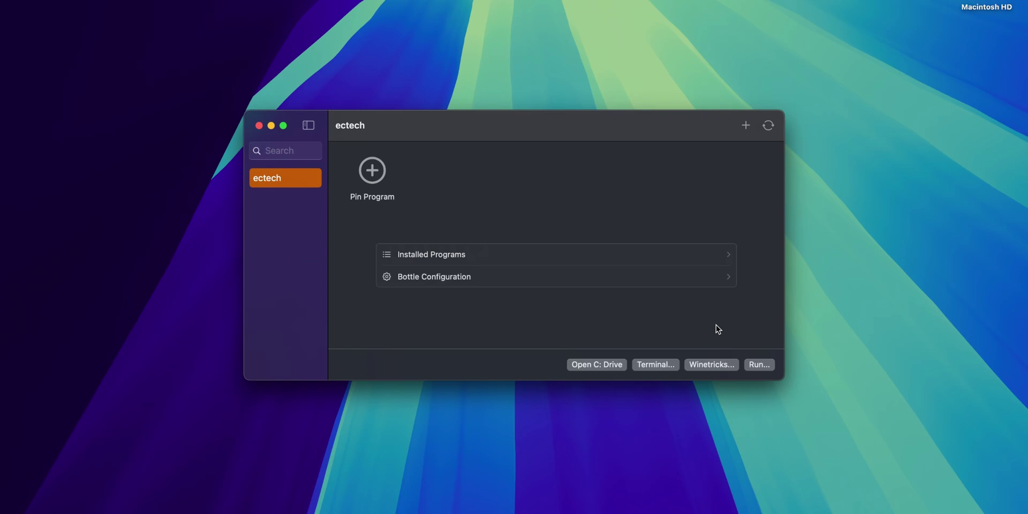
click(761, 365)
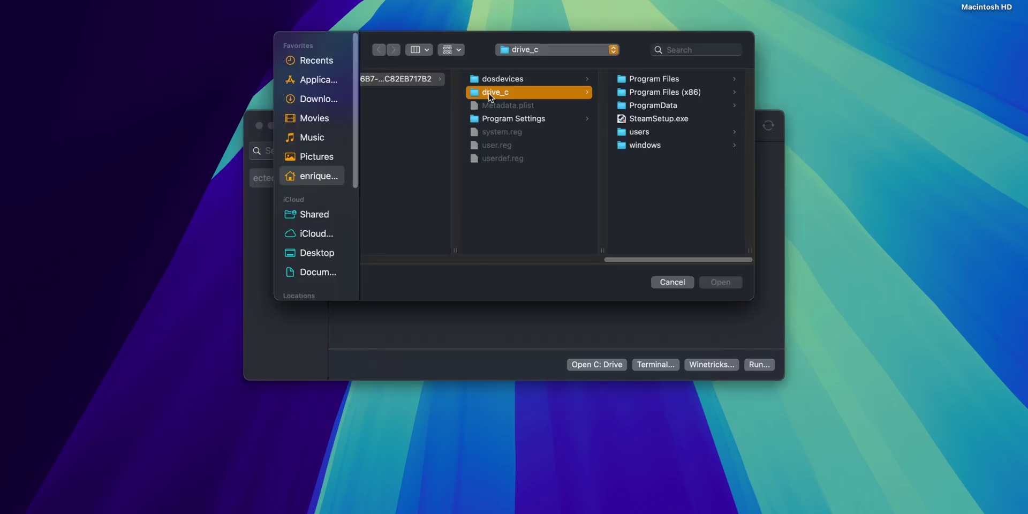
click(650, 120)
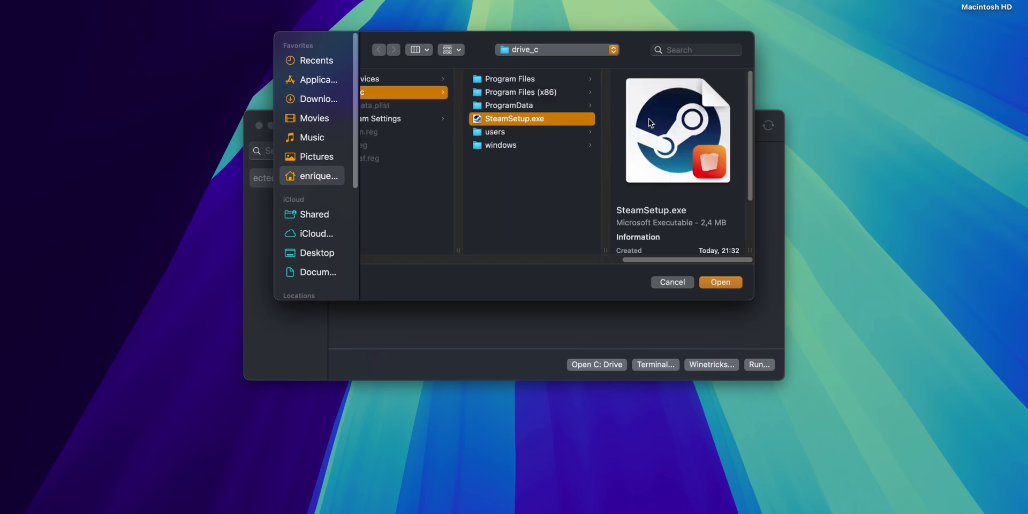
click(726, 283)
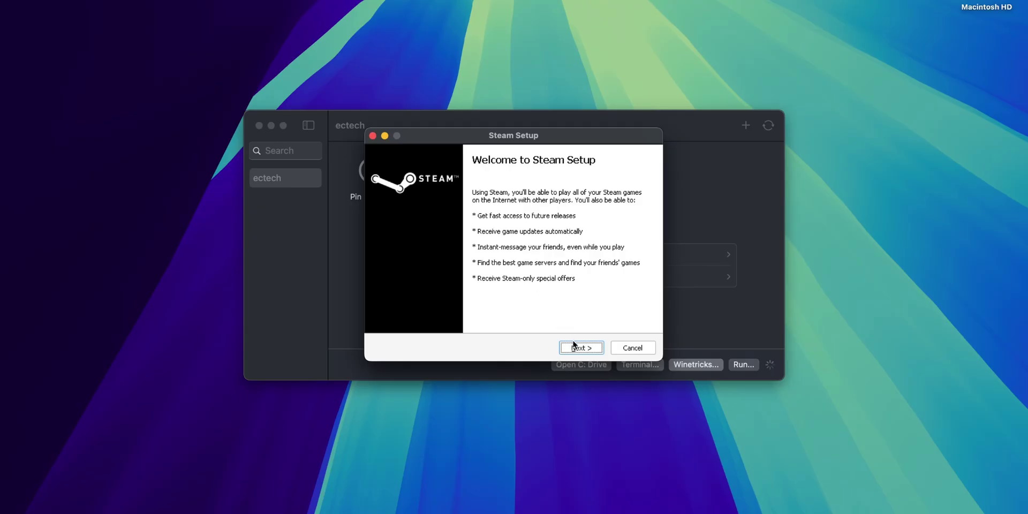
Install Steam in English to C:\Program Files (x86)\Steam and launch it on finishing.
click(580, 349)
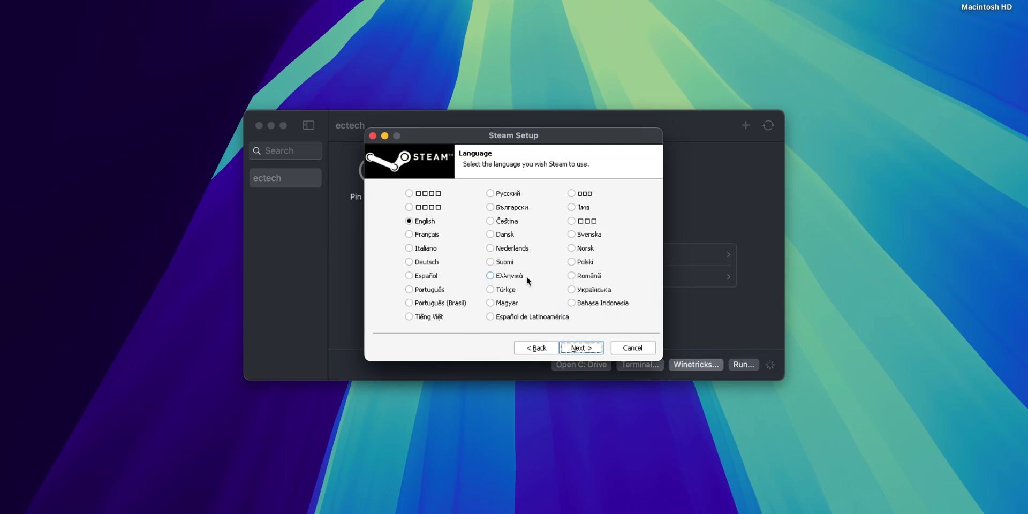
click(584, 348)
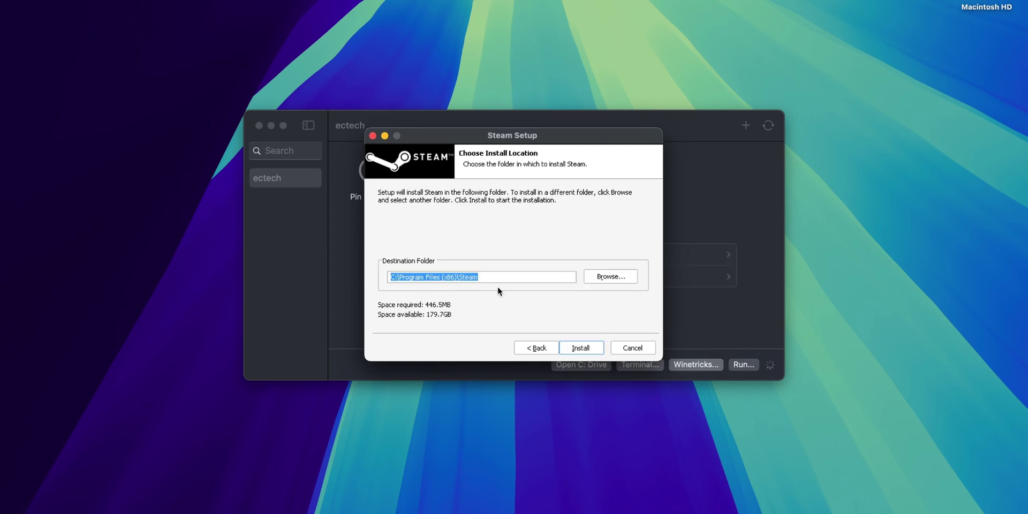
click(576, 349)
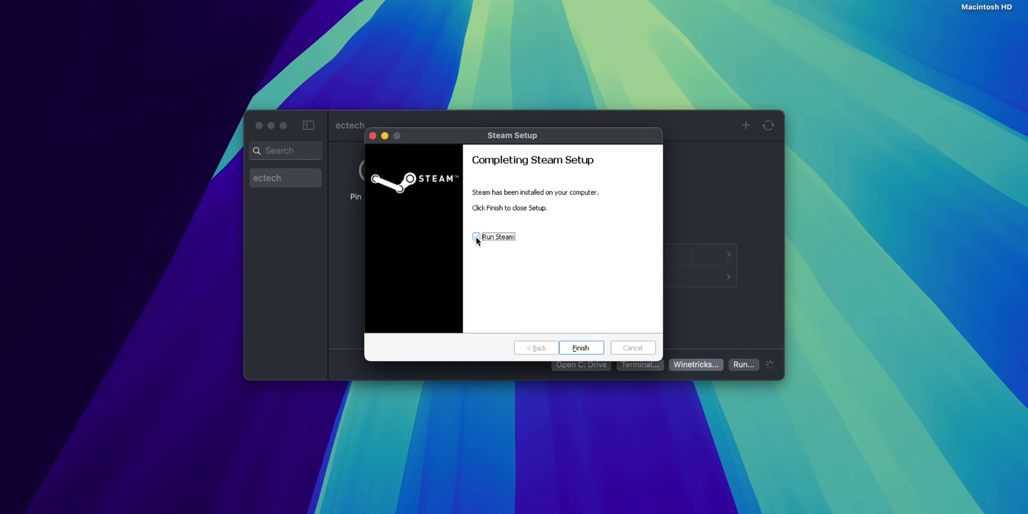
click(583, 352)
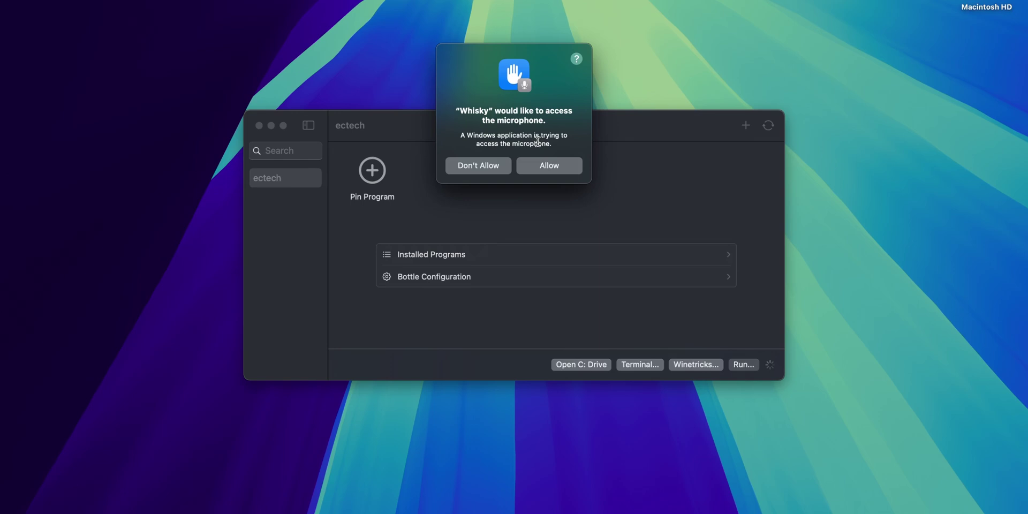
Allow microphone access for Whisky, then wait for Steam to update and show its Library.
click(544, 167)
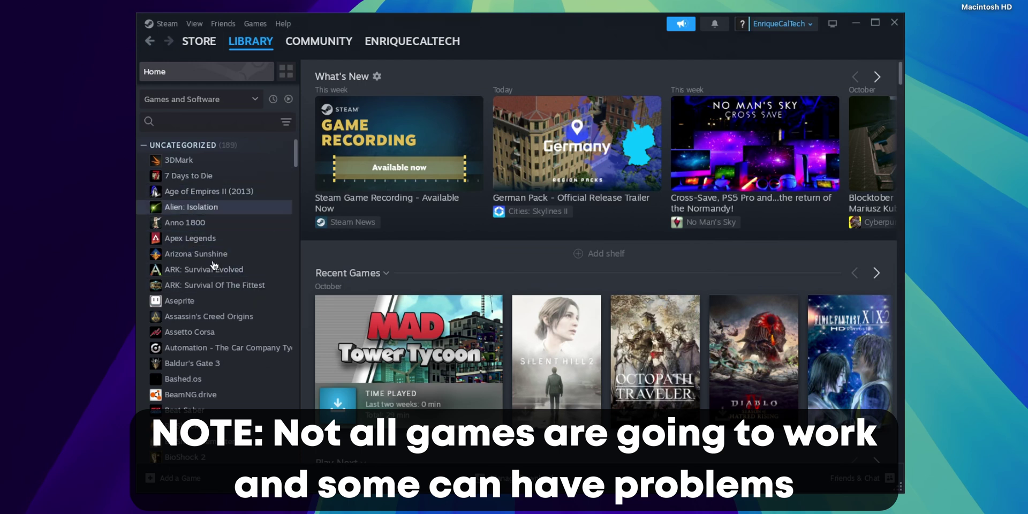
Select Aseprite in the Steam Library sidebar to show its game page.
click(206, 300)
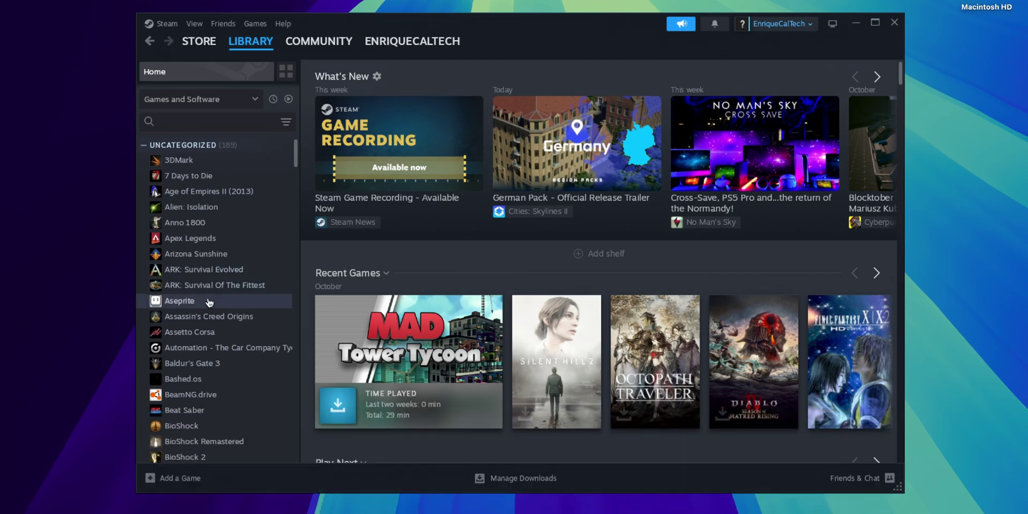